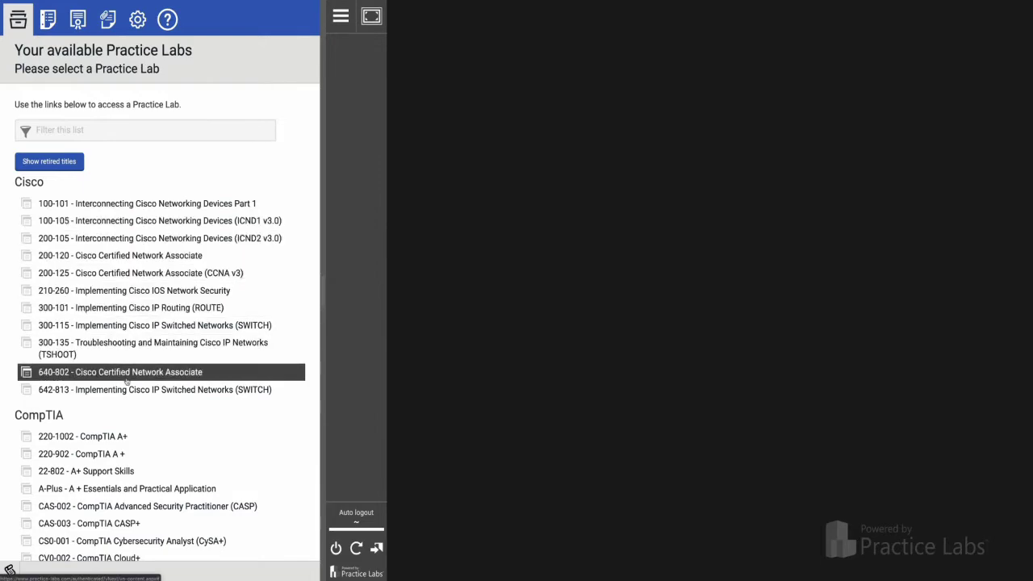
Step: Scroll through the available labs list, glance at the lab guide section and come back
{"action": "scroll", "coordinate": [161, 342], "scroll_direction": "down", "scroll_amount": 5}
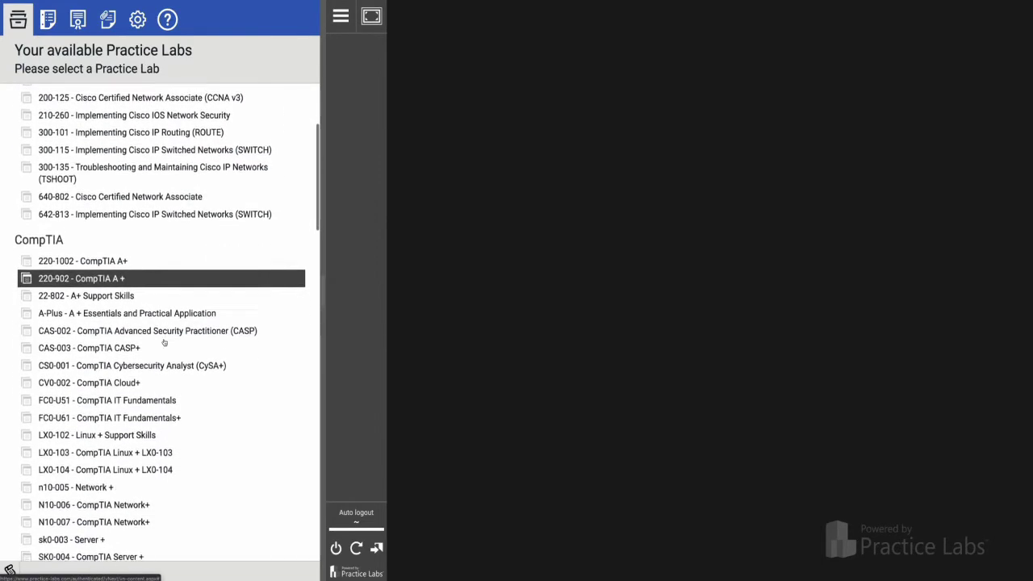
{"action": "scroll", "coordinate": [164, 342], "scroll_direction": "down", "scroll_amount": 12}
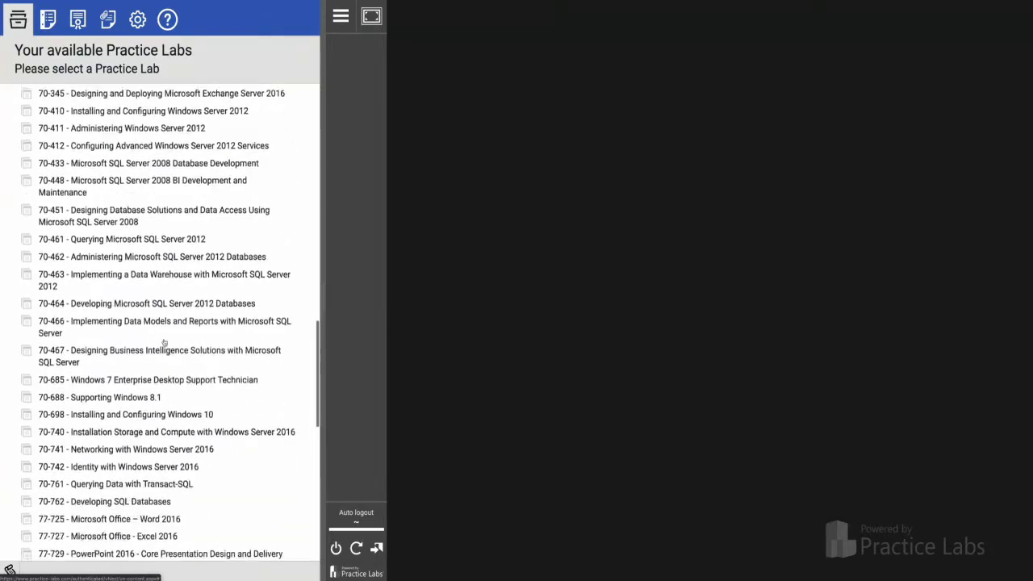
{"action": "scroll", "coordinate": [164, 343], "scroll_direction": "down", "scroll_amount": 5}
{"action": "scroll", "coordinate": [164, 342], "scroll_direction": "up", "scroll_amount": 5}
{"action": "scroll", "coordinate": [164, 342], "scroll_direction": "up", "scroll_amount": 14}
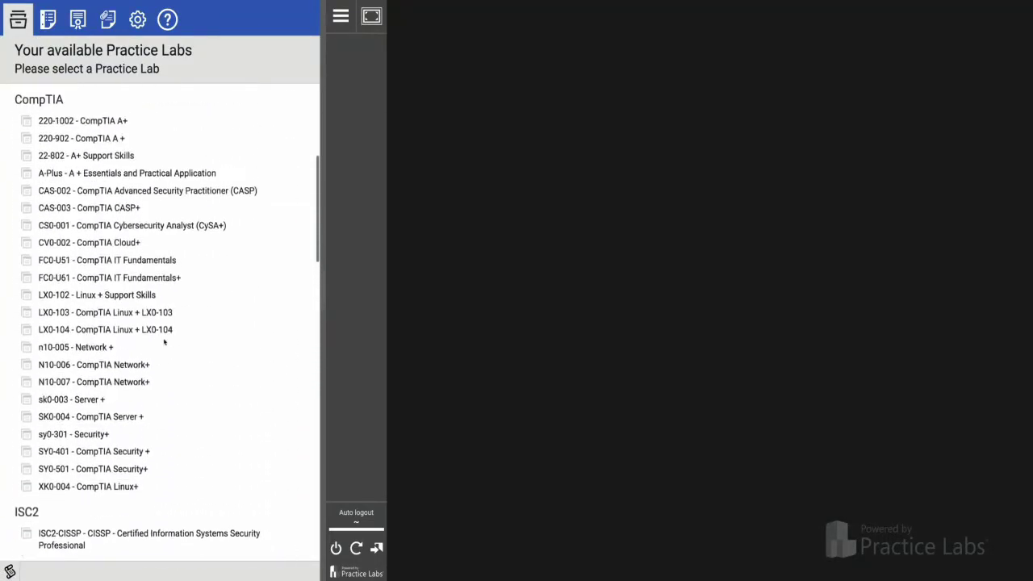
{"action": "scroll", "coordinate": [163, 342], "scroll_direction": "up", "scroll_amount": 3}
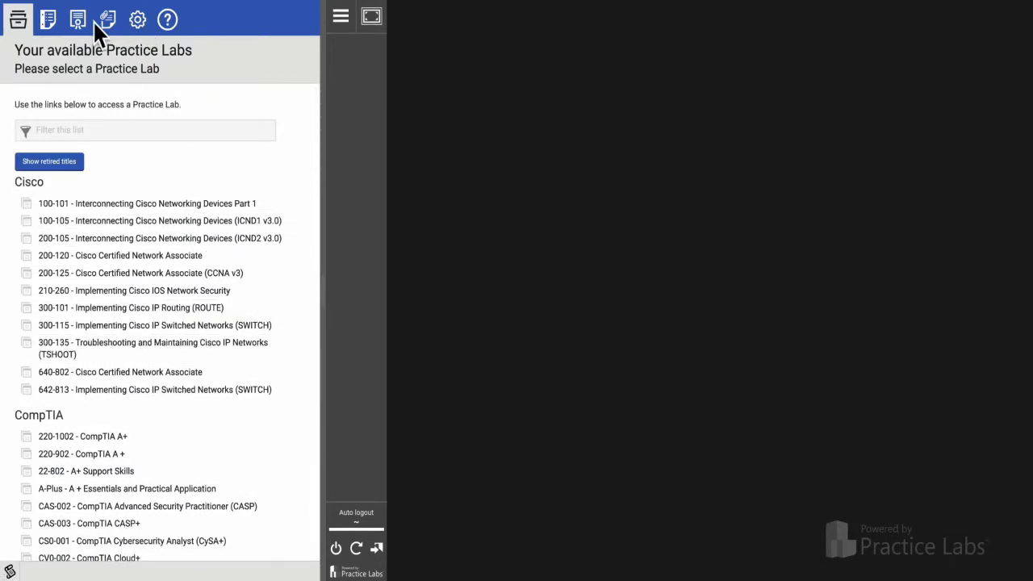
{"action": "left_click", "coordinate": [49, 21]}
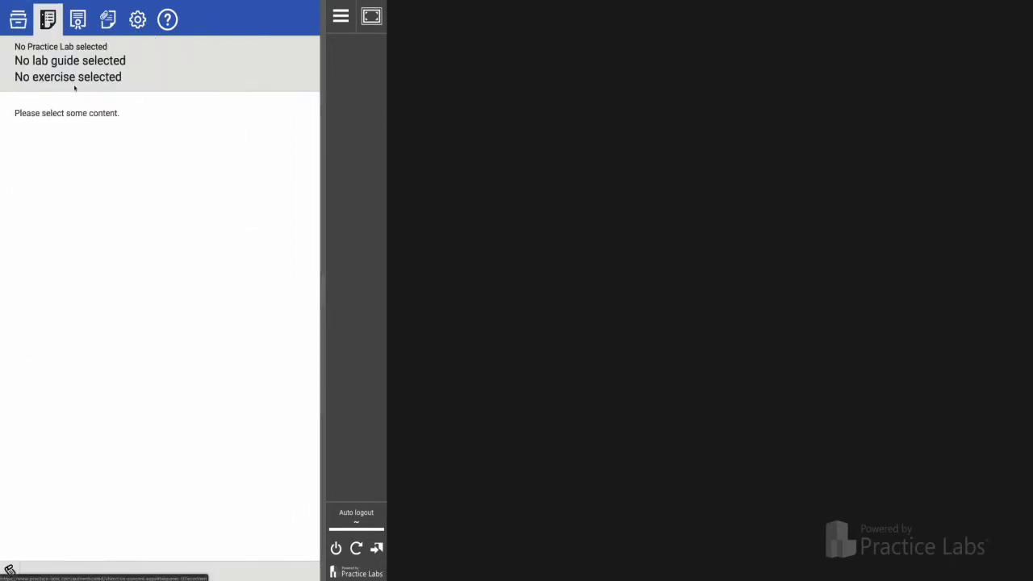
{"action": "left_click", "coordinate": [19, 25]}
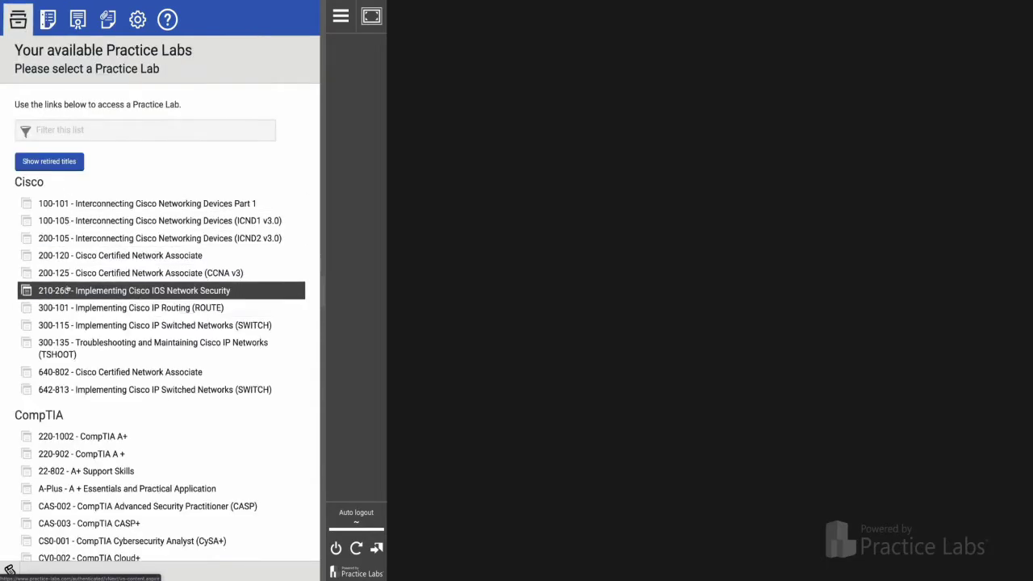
Step: Browse the lab guide, Exam Prep titles and Additional features links, then go to Settings
{"action": "left_click", "coordinate": [59, 24]}
{"action": "left_click", "coordinate": [77, 21]}
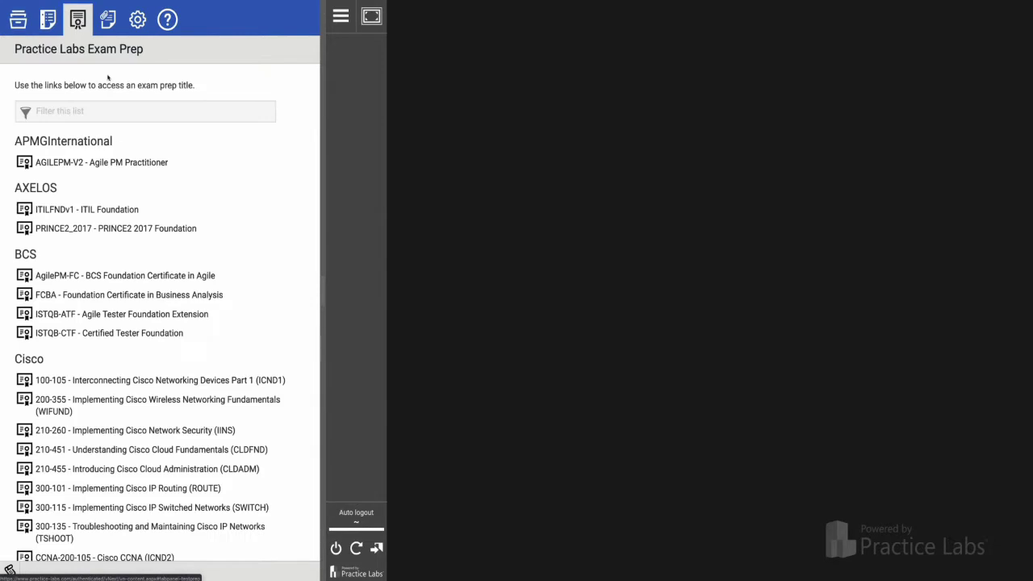
{"action": "scroll", "coordinate": [160, 328], "scroll_direction": "down", "scroll_amount": 8}
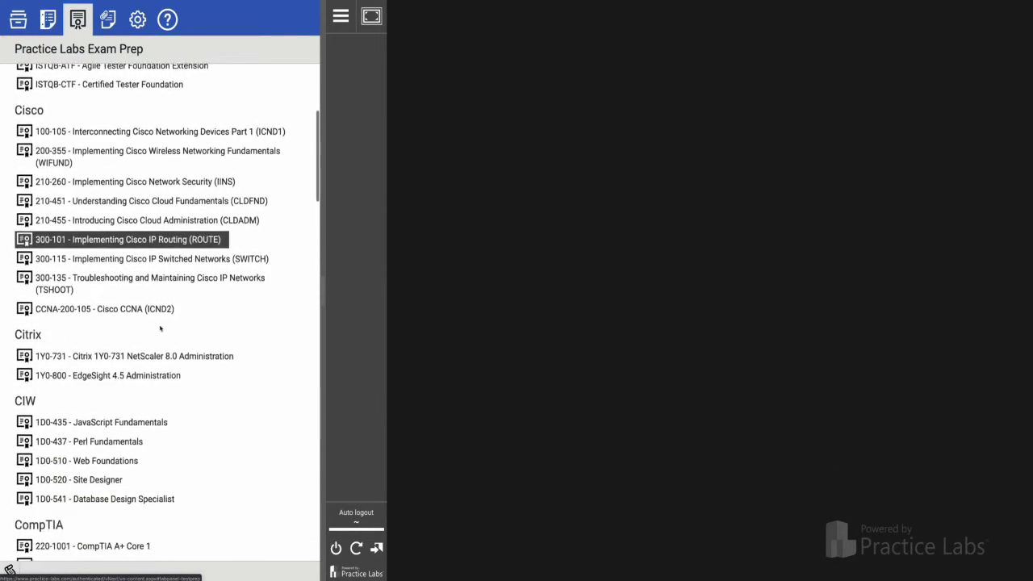
{"action": "scroll", "coordinate": [160, 327], "scroll_direction": "down", "scroll_amount": 10}
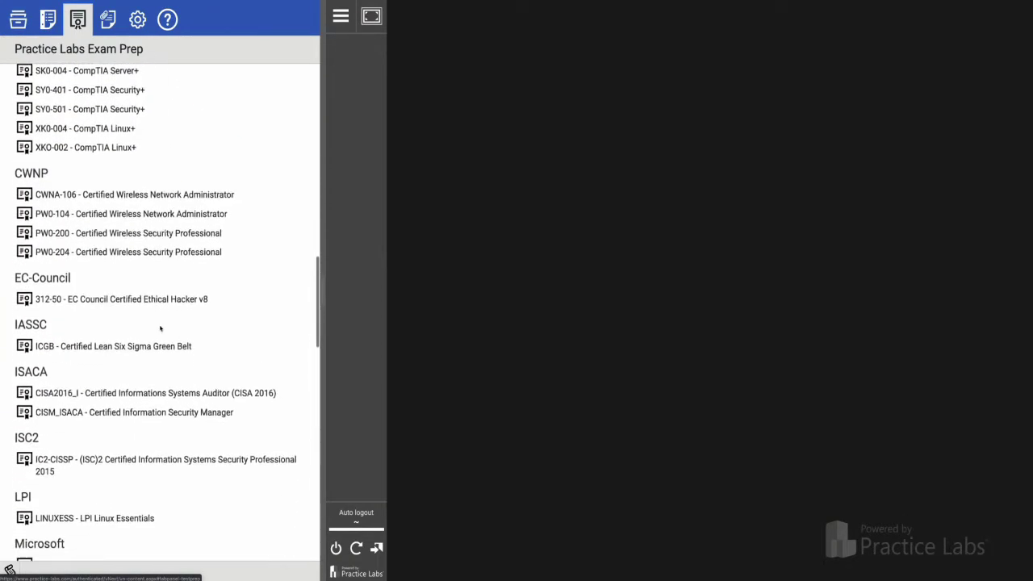
{"action": "left_click", "coordinate": [107, 19]}
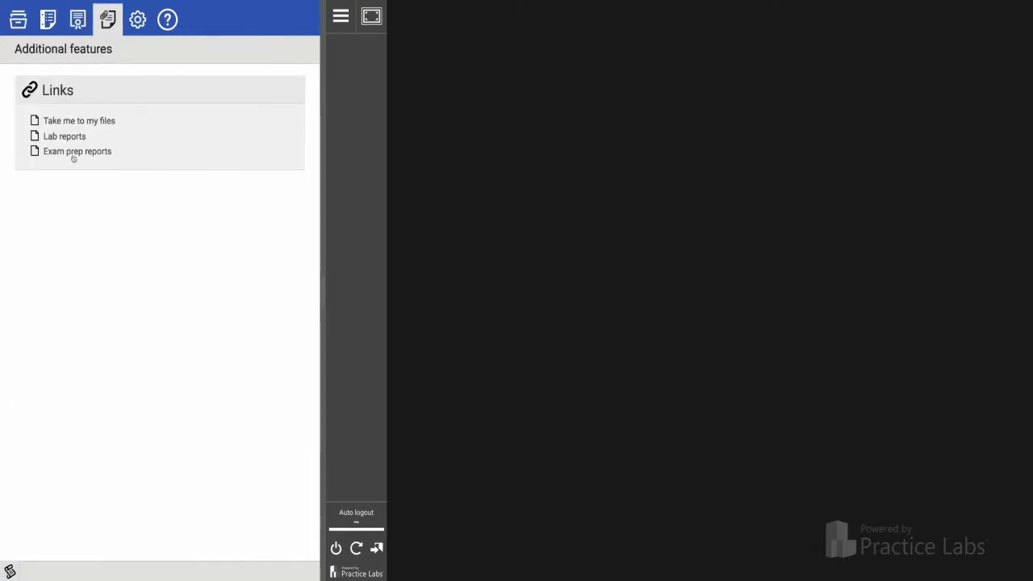
{"action": "left_click", "coordinate": [137, 19]}
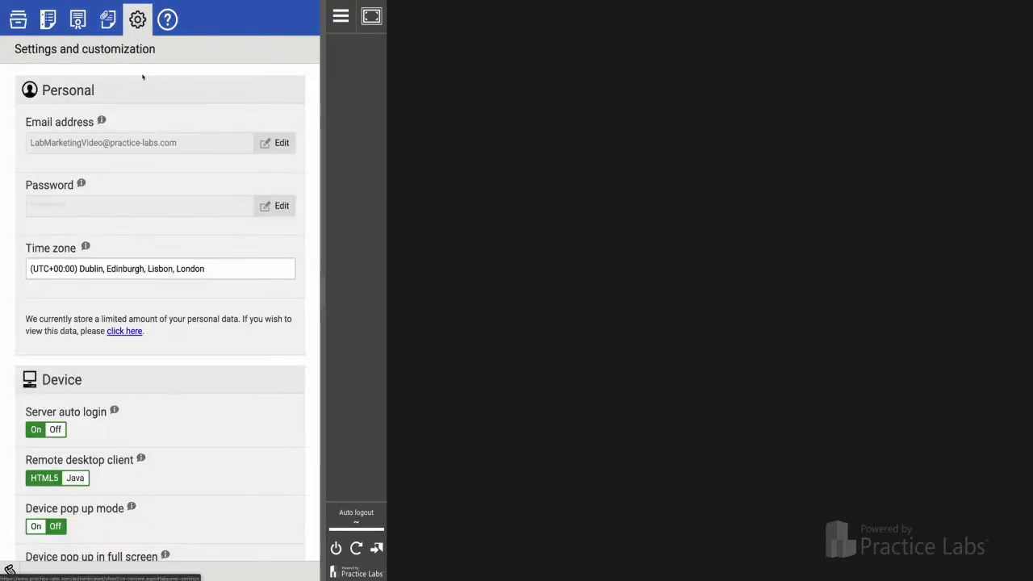
Step: Scroll the Settings page, look through Help & Support, then return to the available labs
{"action": "scroll", "coordinate": [231, 341], "scroll_direction": "down", "scroll_amount": 6}
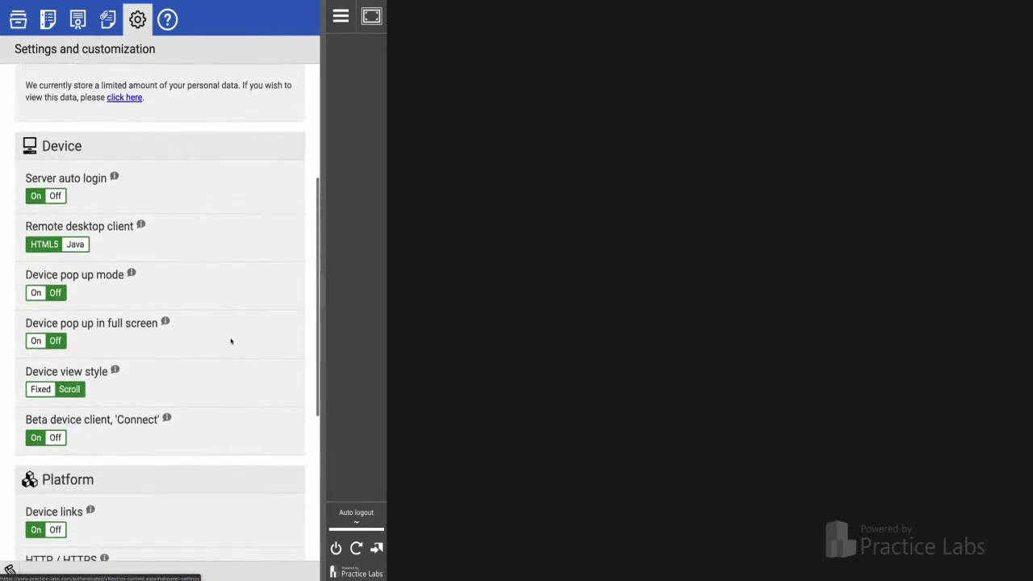
{"action": "scroll", "coordinate": [231, 342], "scroll_direction": "up", "scroll_amount": 5}
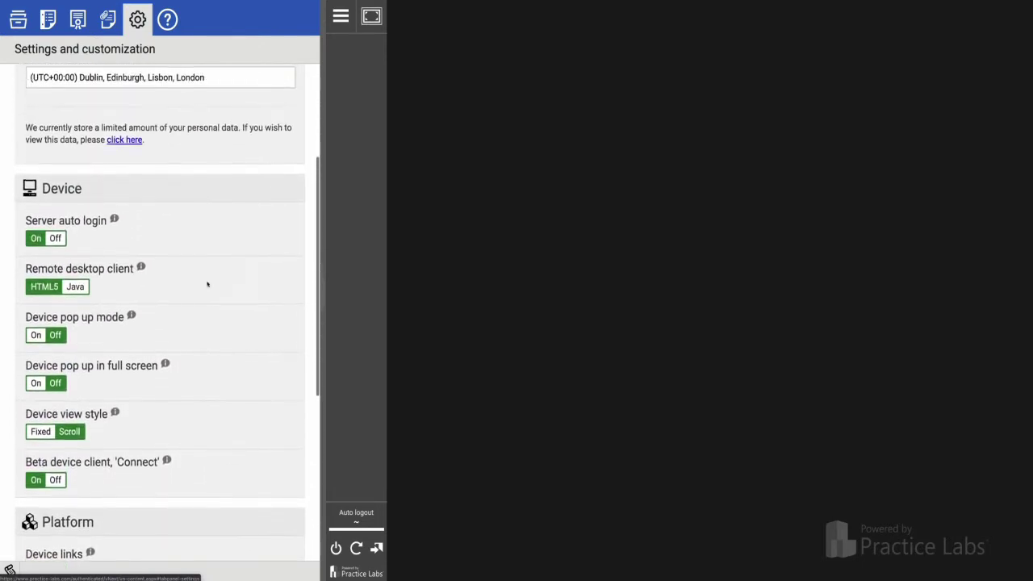
{"action": "left_click", "coordinate": [177, 31]}
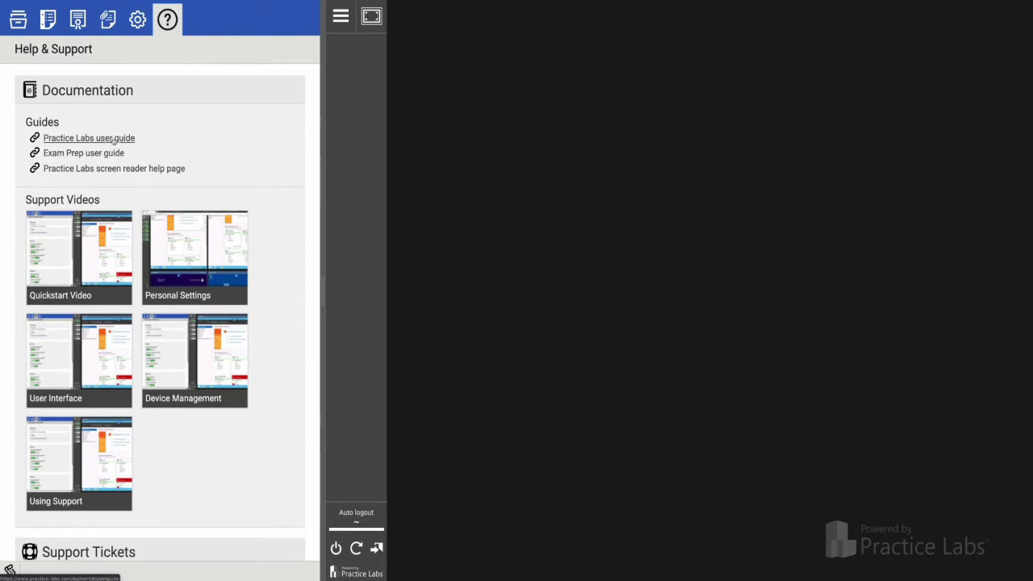
{"action": "scroll", "coordinate": [275, 223], "scroll_direction": "down", "scroll_amount": 1}
{"action": "scroll", "coordinate": [306, 260], "scroll_direction": "down", "scroll_amount": 1}
{"action": "scroll", "coordinate": [306, 260], "scroll_direction": "down", "scroll_amount": 3}
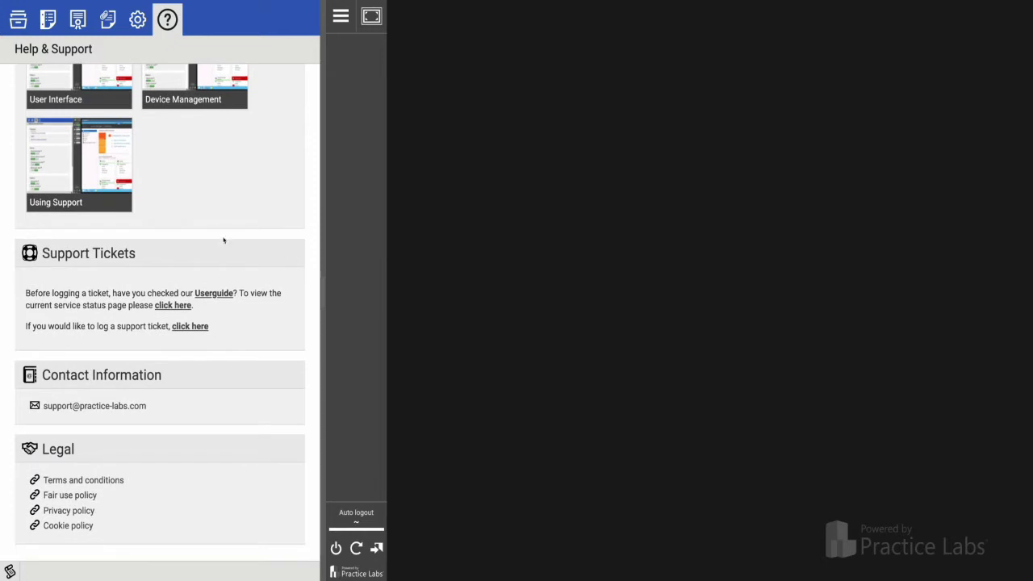
{"action": "left_click", "coordinate": [18, 19]}
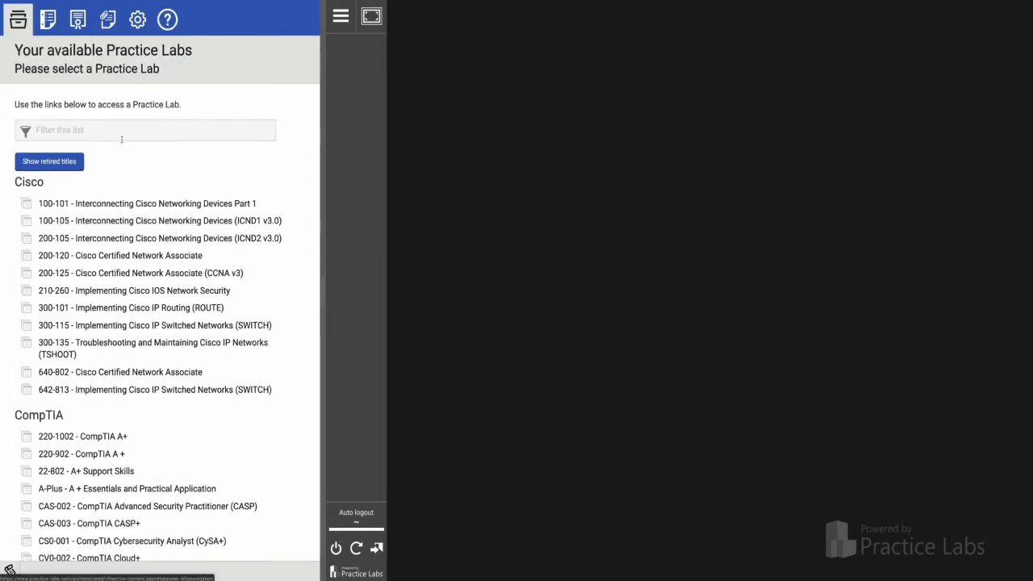
Step: Open the 220-1002 CompTIA A+ lab and start its Operating System Types and Features guide
{"action": "left_click", "coordinate": [67, 436]}
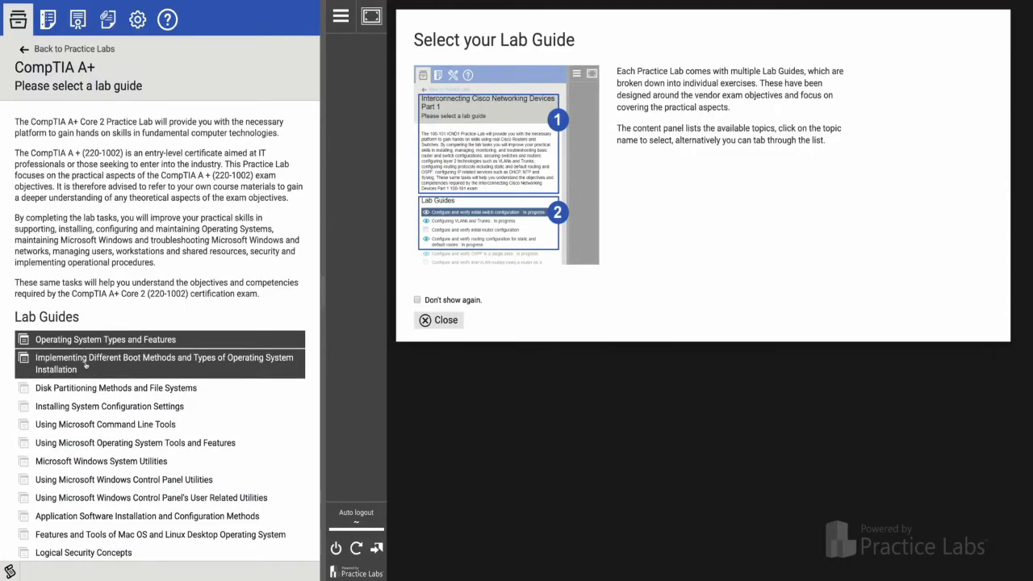
{"action": "scroll", "coordinate": [95, 356], "scroll_direction": "down", "scroll_amount": 3}
{"action": "scroll", "coordinate": [94, 356], "scroll_direction": "up", "scroll_amount": 1}
{"action": "scroll", "coordinate": [95, 356], "scroll_direction": "up", "scroll_amount": 1}
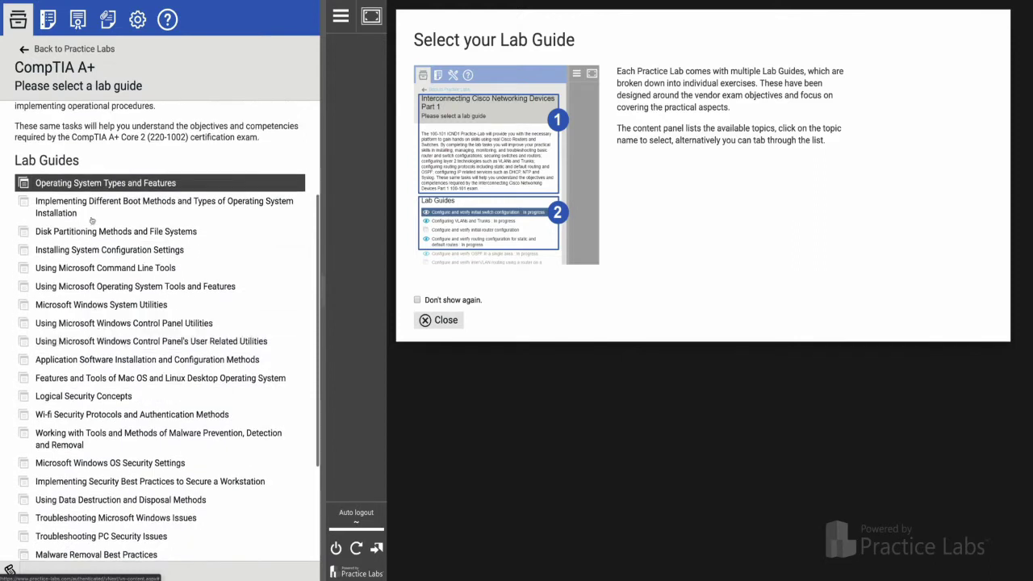
{"action": "left_click", "coordinate": [94, 186]}
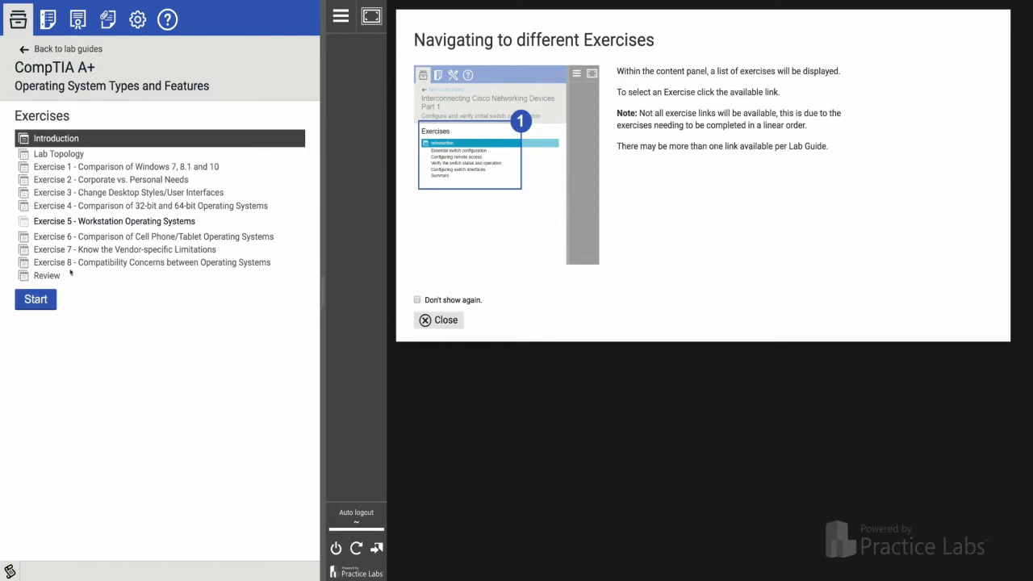
{"action": "left_click", "coordinate": [34, 301]}
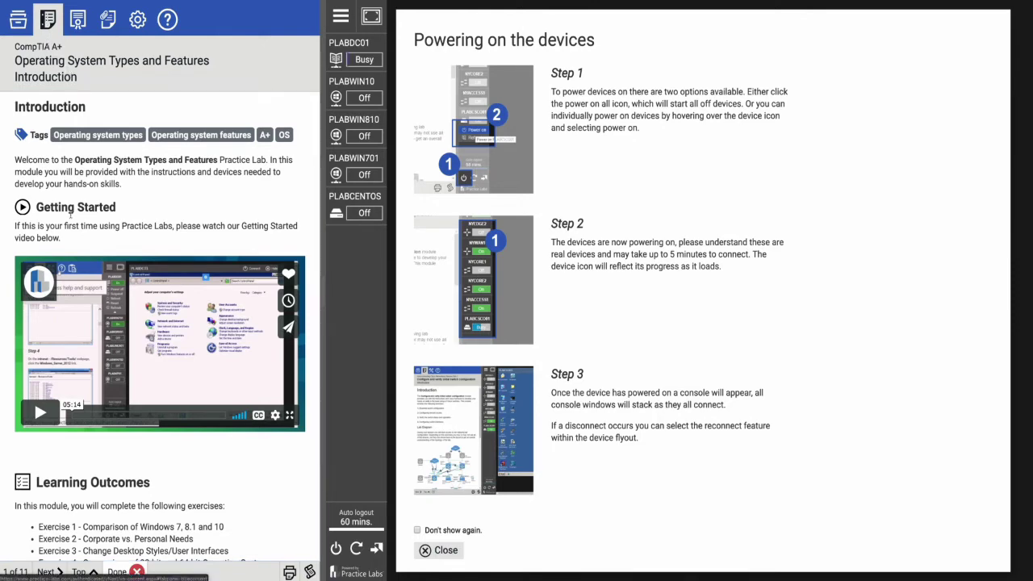
Step: Read the Introduction, step through Lab Topology to Exercise 1, then return to Lab Topology
{"action": "scroll", "coordinate": [71, 212], "scroll_direction": "down", "scroll_amount": 5}
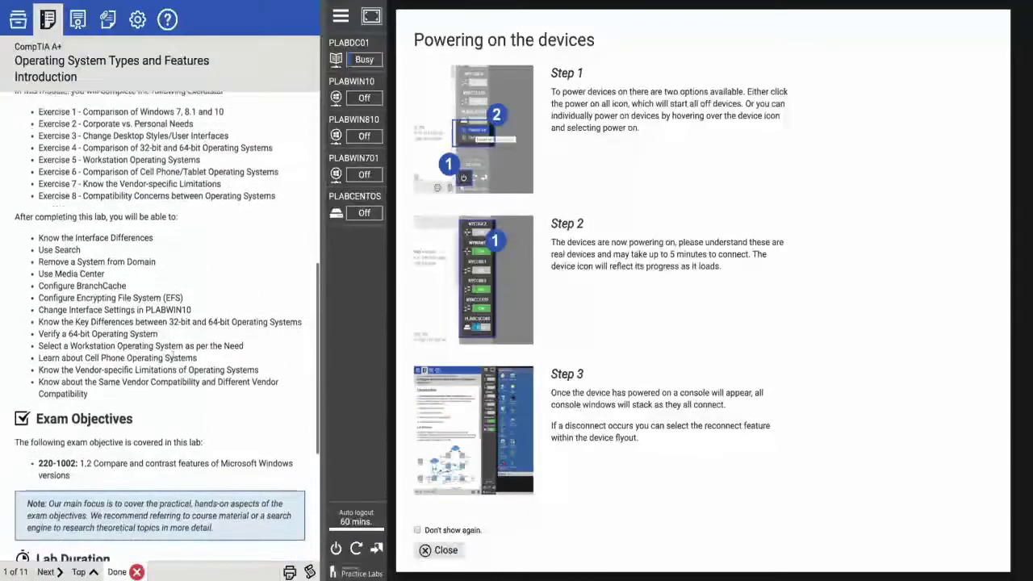
{"action": "scroll", "coordinate": [172, 355], "scroll_direction": "down", "scroll_amount": 4}
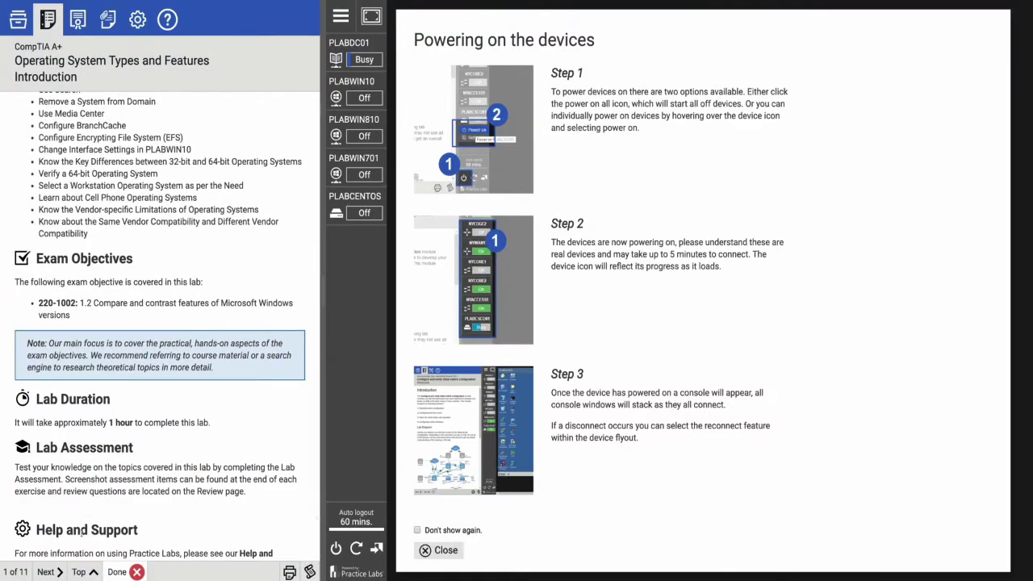
{"action": "left_click", "coordinate": [47, 571]}
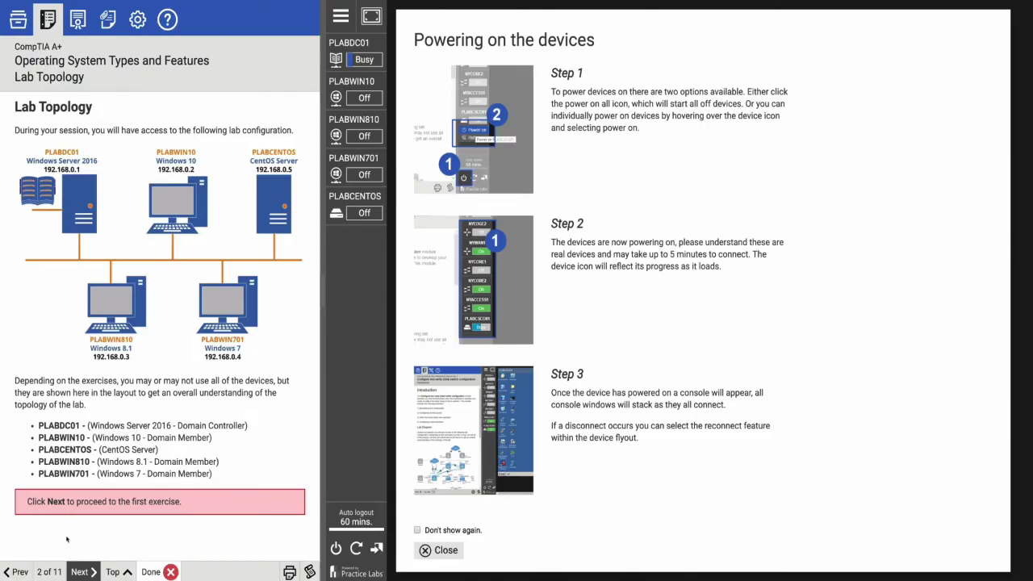
{"action": "left_click", "coordinate": [76, 573]}
{"action": "scroll", "coordinate": [89, 456], "scroll_direction": "down", "scroll_amount": 5}
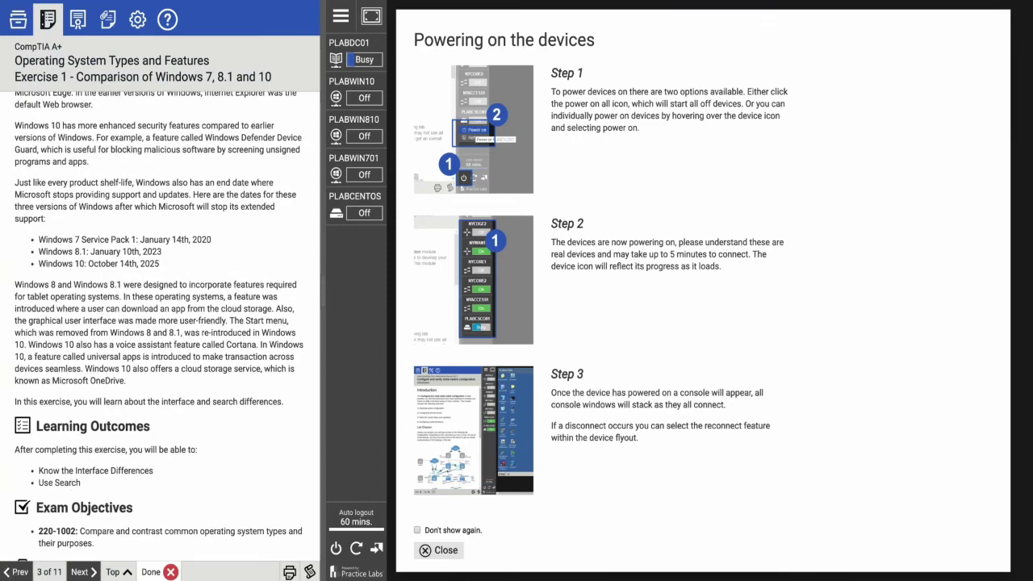
{"action": "left_click", "coordinate": [17, 571]}
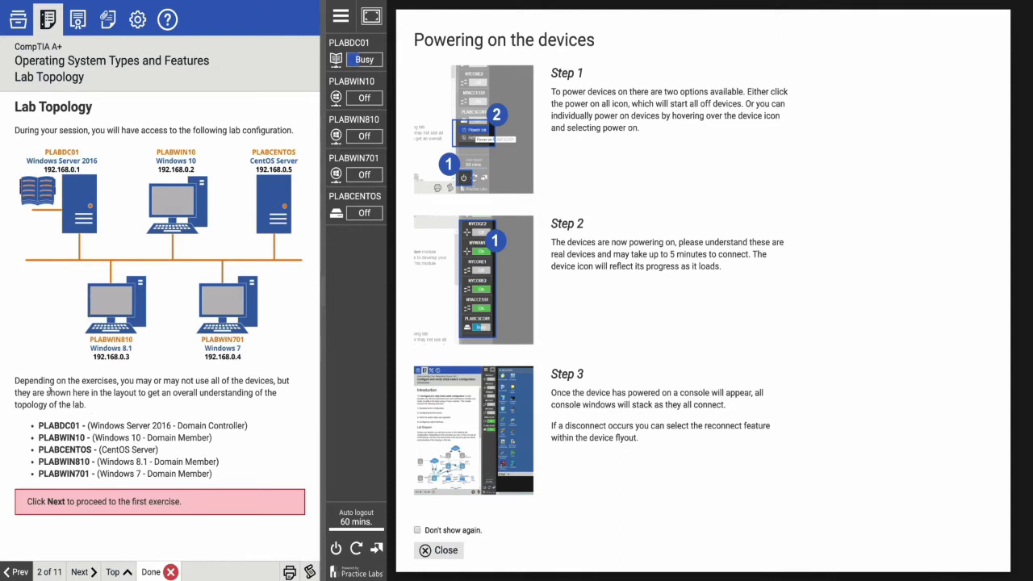
Step: Read through Exercise 1, Comparison of Windows 7, 8.1 and 10, and mark it done
{"action": "left_click", "coordinate": [79, 571]}
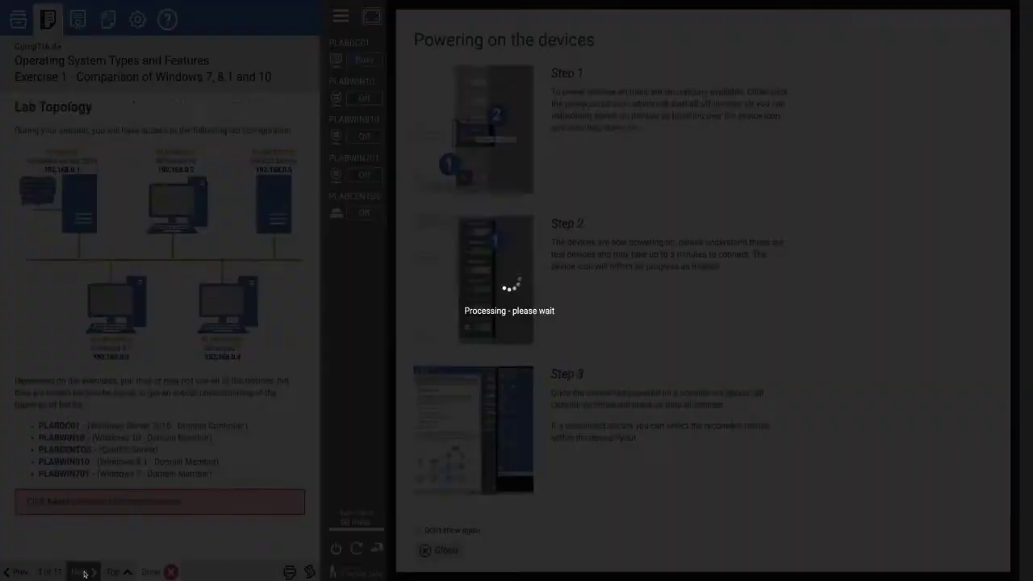
{"action": "scroll", "coordinate": [131, 437], "scroll_direction": "down", "scroll_amount": 5}
{"action": "scroll", "coordinate": [131, 437], "scroll_direction": "down", "scroll_amount": 10}
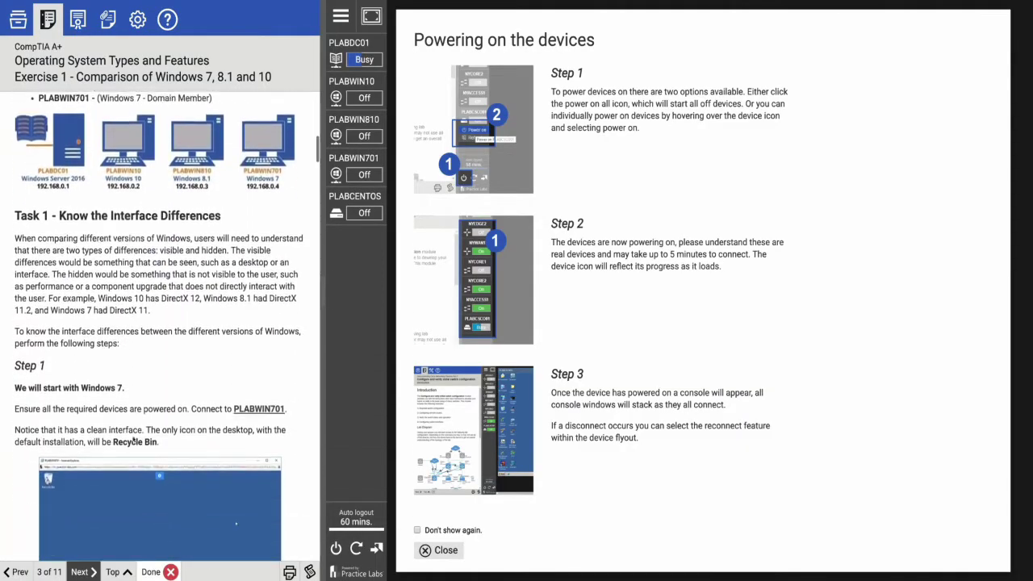
{"action": "scroll", "coordinate": [133, 436], "scroll_direction": "down", "scroll_amount": 10}
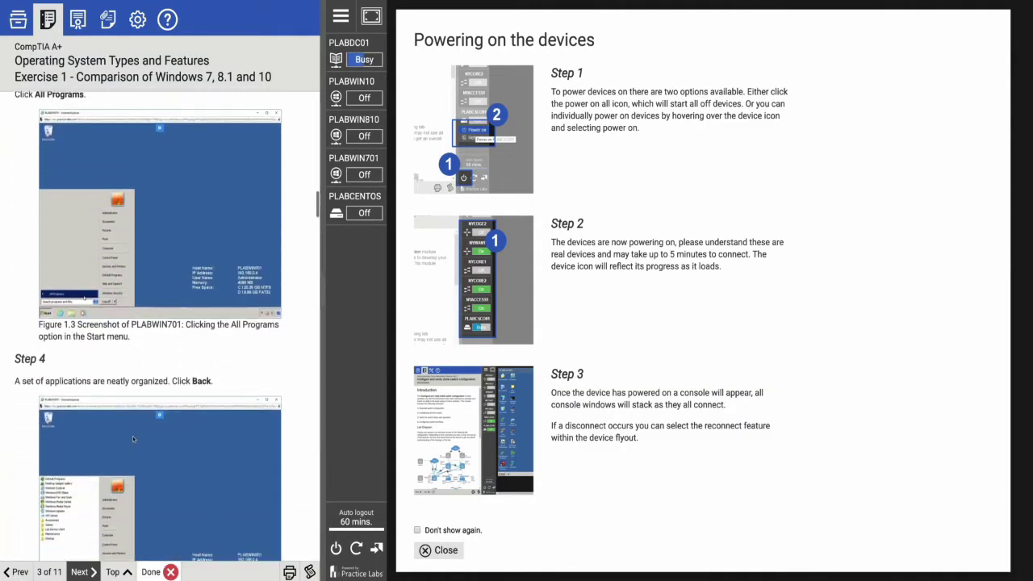
{"action": "scroll", "coordinate": [132, 437], "scroll_direction": "down", "scroll_amount": 5}
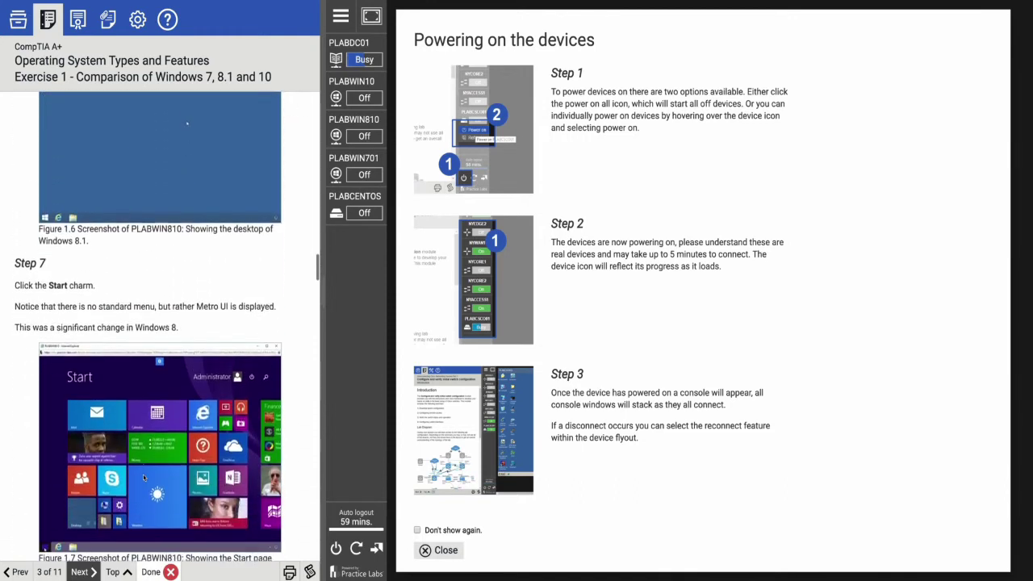
{"action": "left_click", "coordinate": [168, 572]}
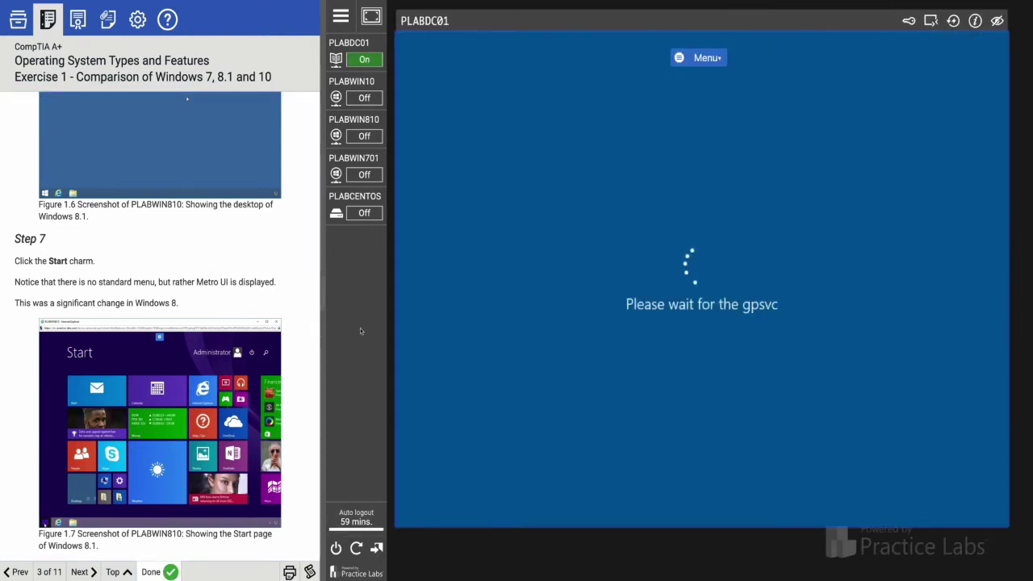
Step: Power on PLABCENTOS, dismiss the powering-on instructions, check PLABDC01's power options and hide the guide
{"action": "left_click", "coordinate": [364, 98]}
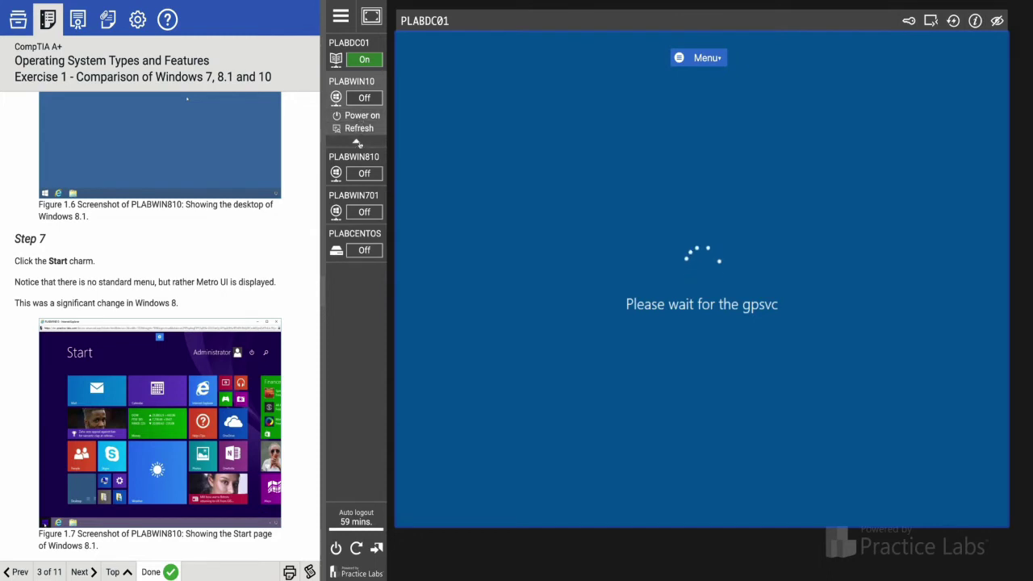
{"action": "left_click", "coordinate": [362, 172]}
{"action": "left_click", "coordinate": [364, 211]}
{"action": "left_click", "coordinate": [364, 250]}
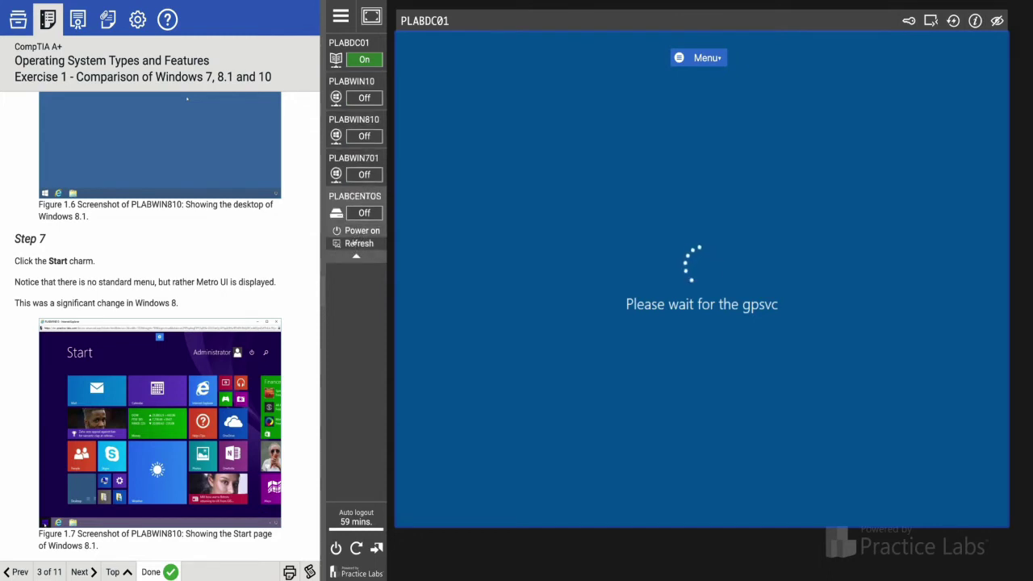
{"action": "left_click", "coordinate": [359, 230]}
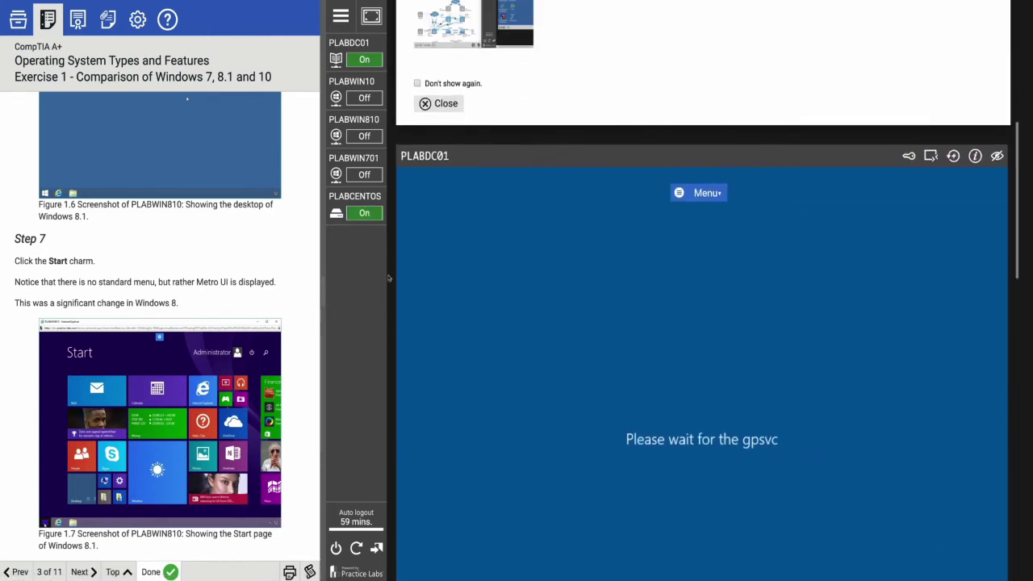
{"action": "left_click", "coordinate": [437, 145]}
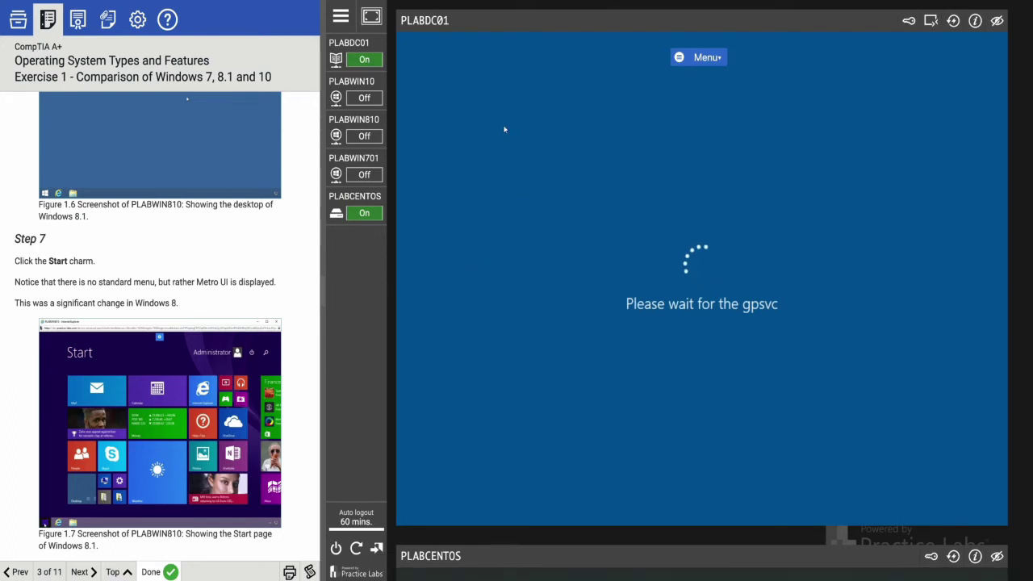
{"action": "left_click", "coordinate": [364, 53]}
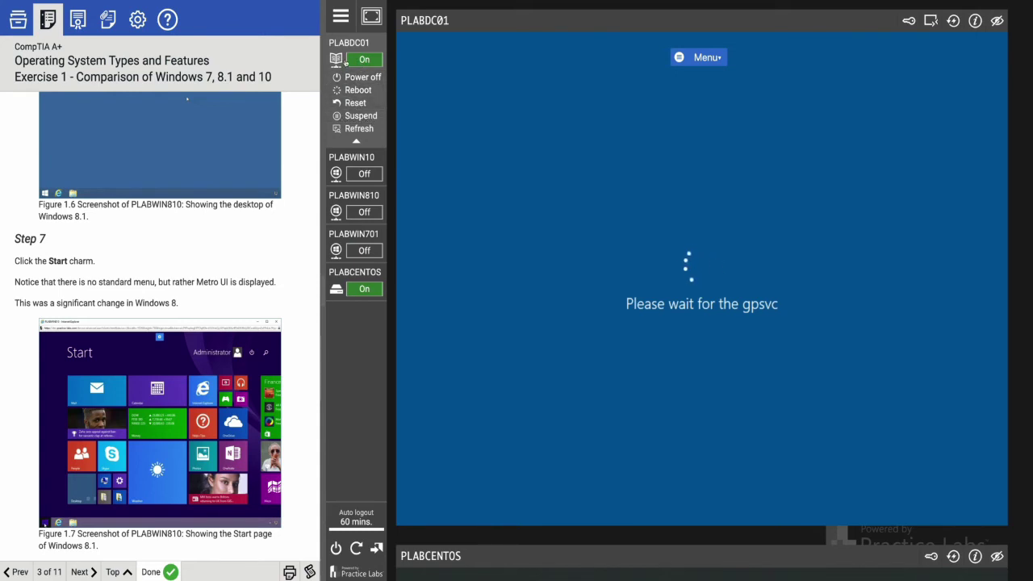
{"action": "left_click", "coordinate": [343, 19]}
Step: Bring back the lab guide and fit the PLABDC01 console to the page width
{"action": "left_click", "coordinate": [21, 24]}
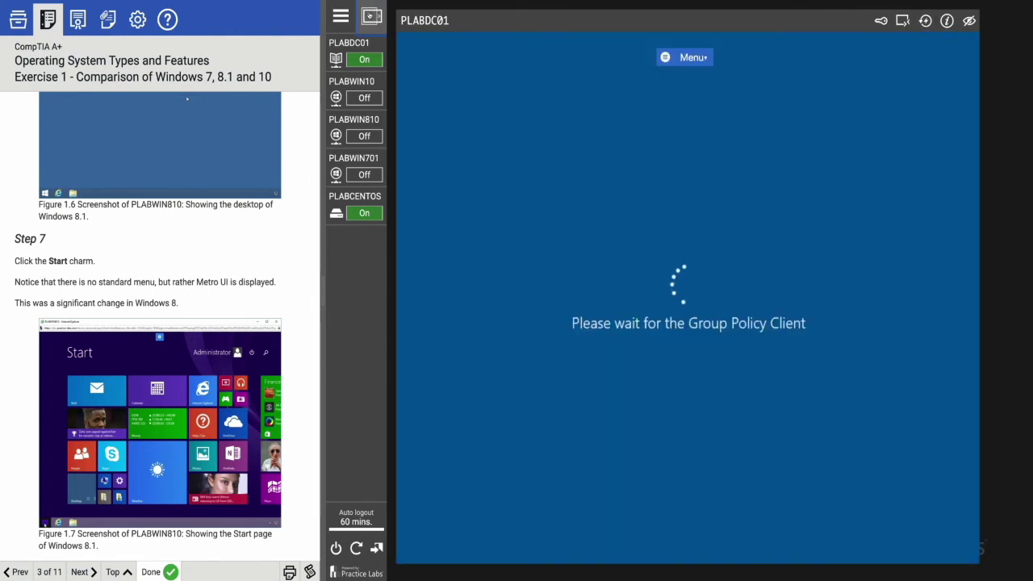
{"action": "left_click", "coordinate": [372, 16]}
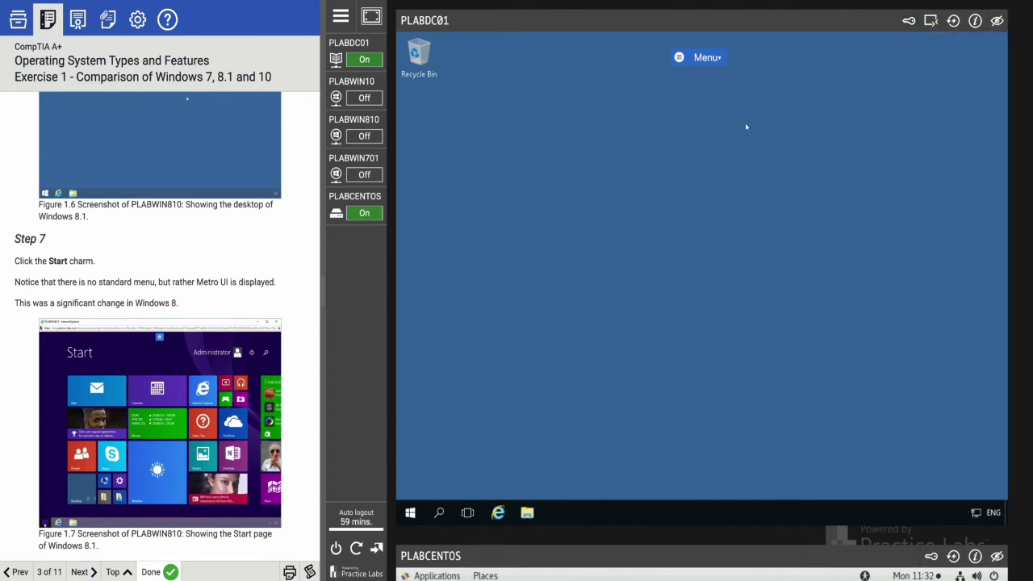
Step: Try the console Menu's virtual keyboard, connection information and Ctrl-Alt-Del, cancelling the security screen
{"action": "left_click", "coordinate": [712, 63]}
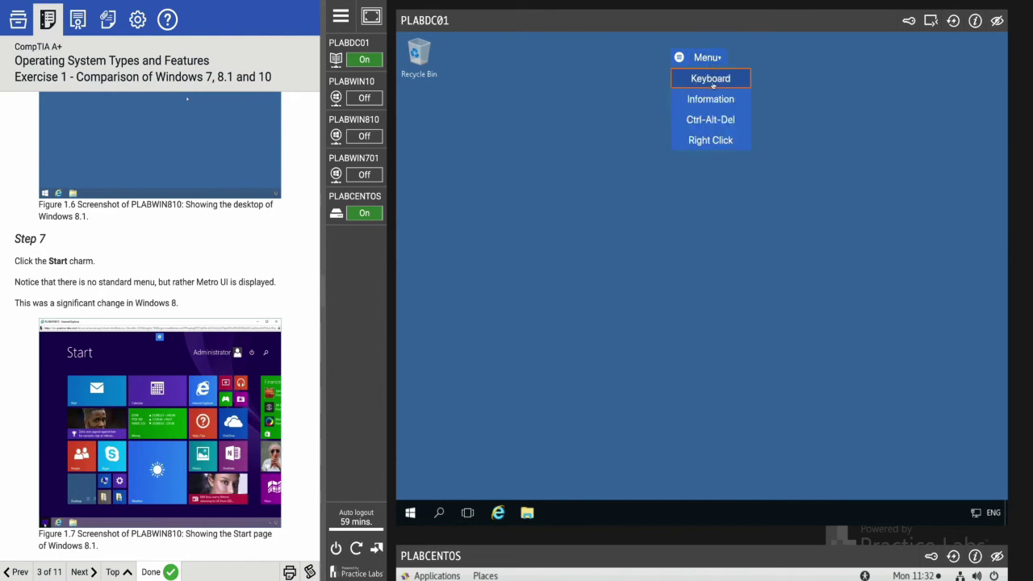
{"action": "left_click", "coordinate": [713, 84]}
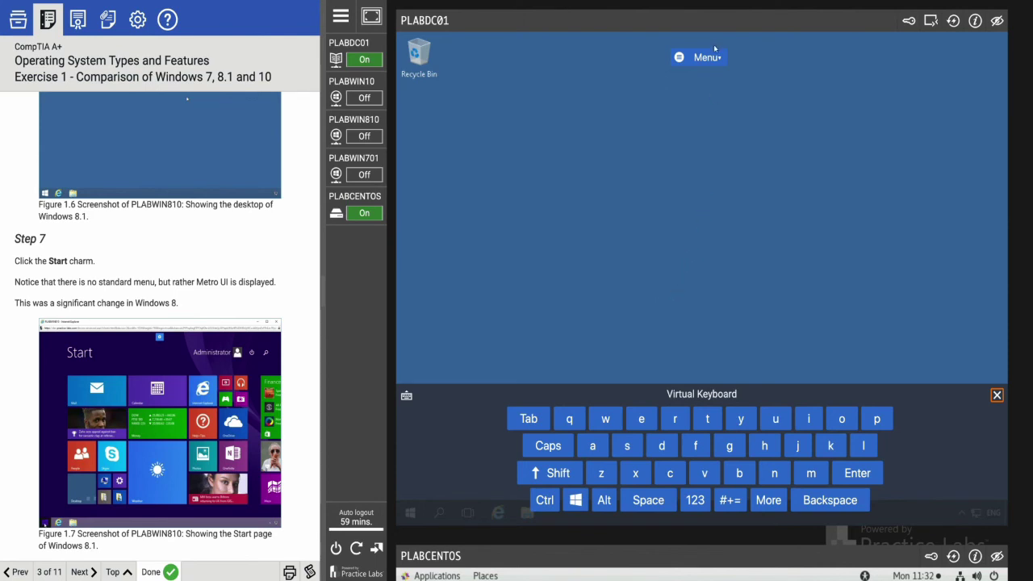
{"action": "left_click", "coordinate": [705, 98]}
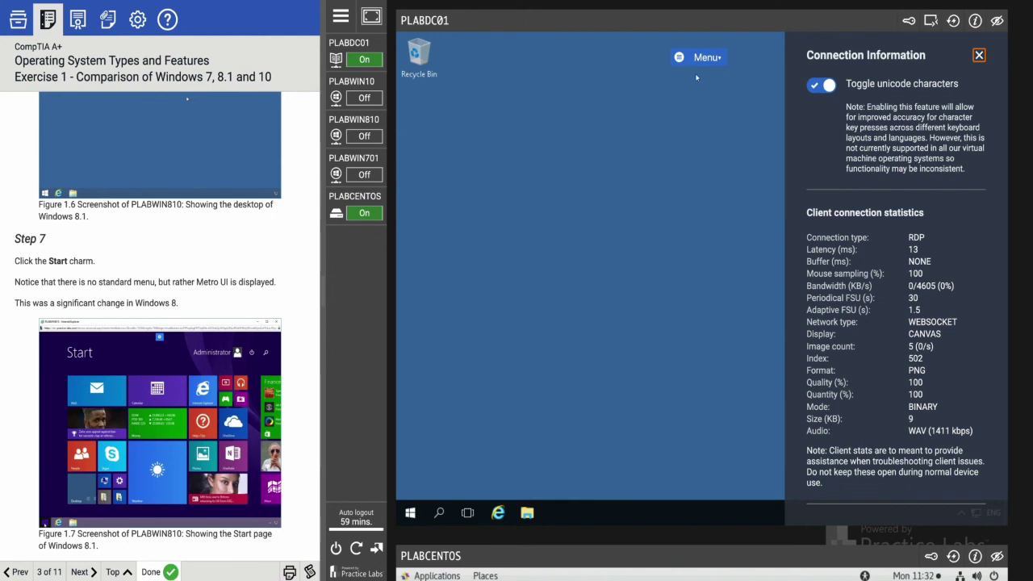
{"action": "left_click", "coordinate": [707, 57]}
{"action": "left_click", "coordinate": [703, 120]}
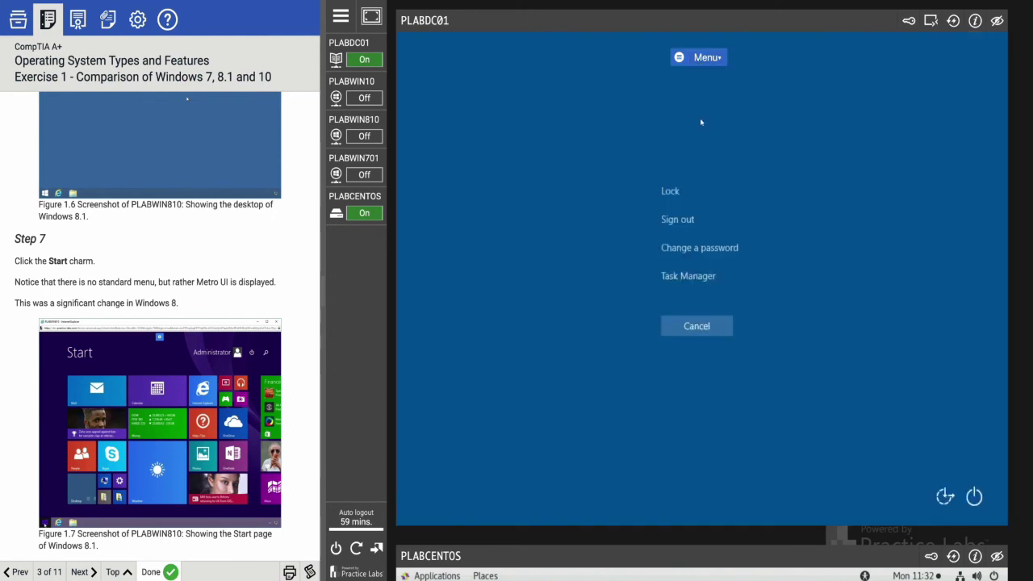
{"action": "left_click", "coordinate": [694, 326]}
Step: Send a right-click to the PLABDC01 desktop, dismiss its context menu, then switch to PLABCENTOS
{"action": "left_click", "coordinate": [708, 58]}
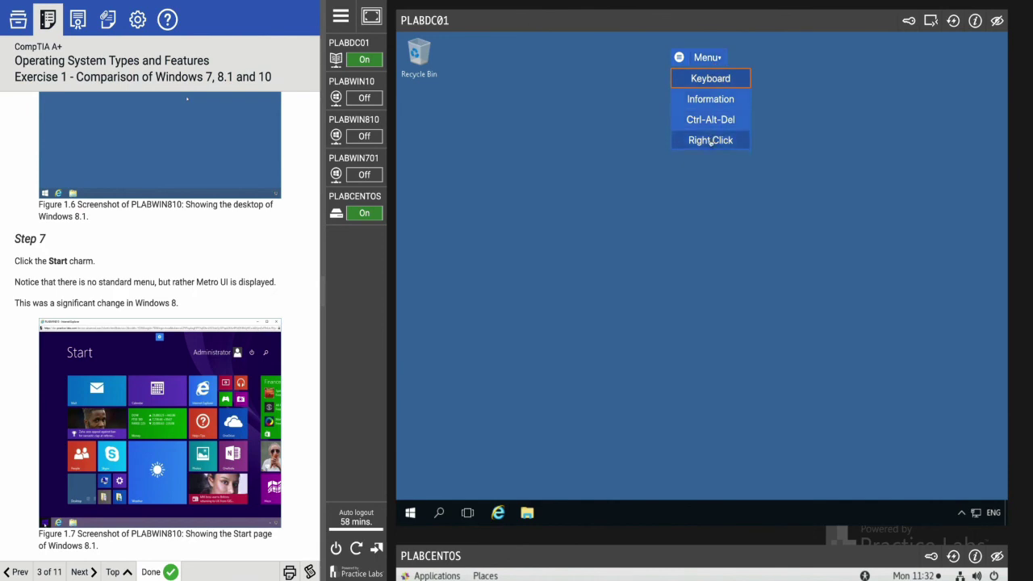
{"action": "left_click", "coordinate": [710, 140]}
{"action": "left_click", "coordinate": [640, 154]}
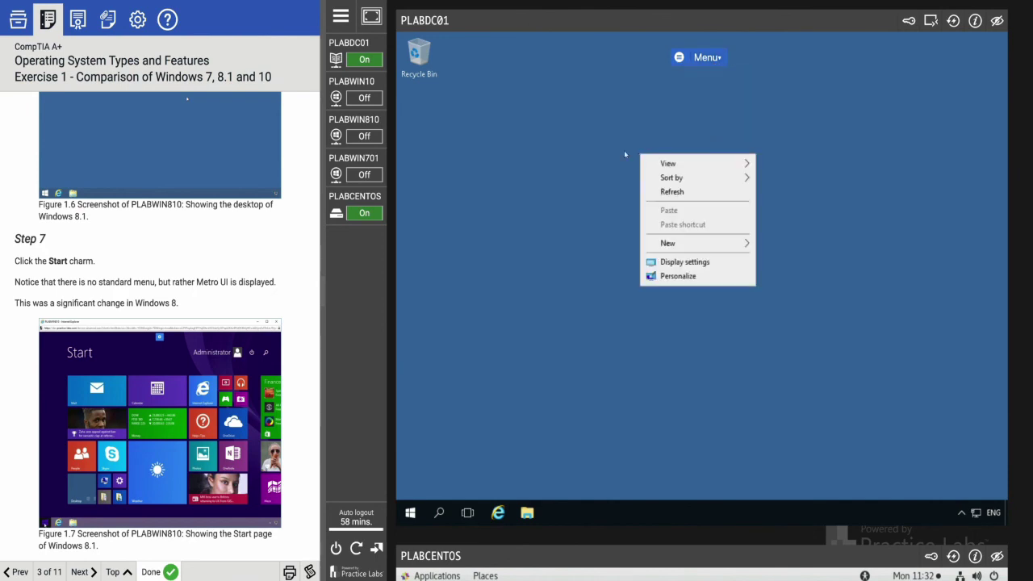
{"action": "left_click", "coordinate": [604, 153]}
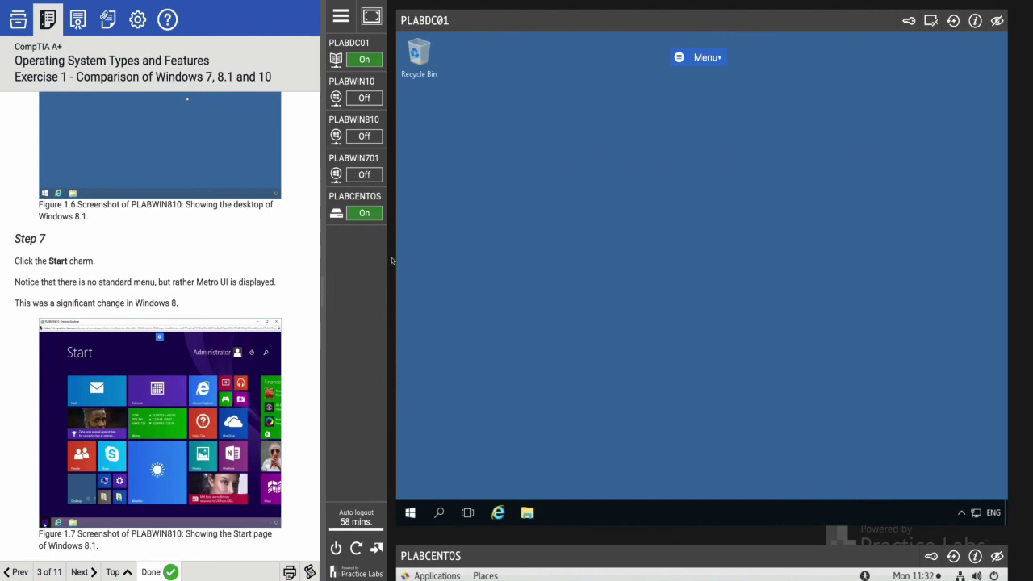
{"action": "left_click", "coordinate": [355, 197]}
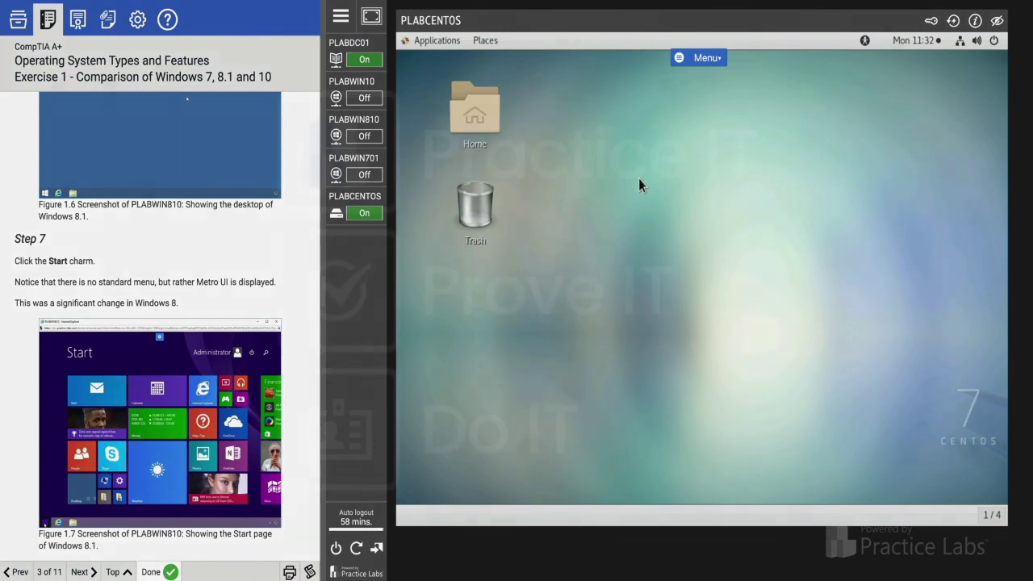